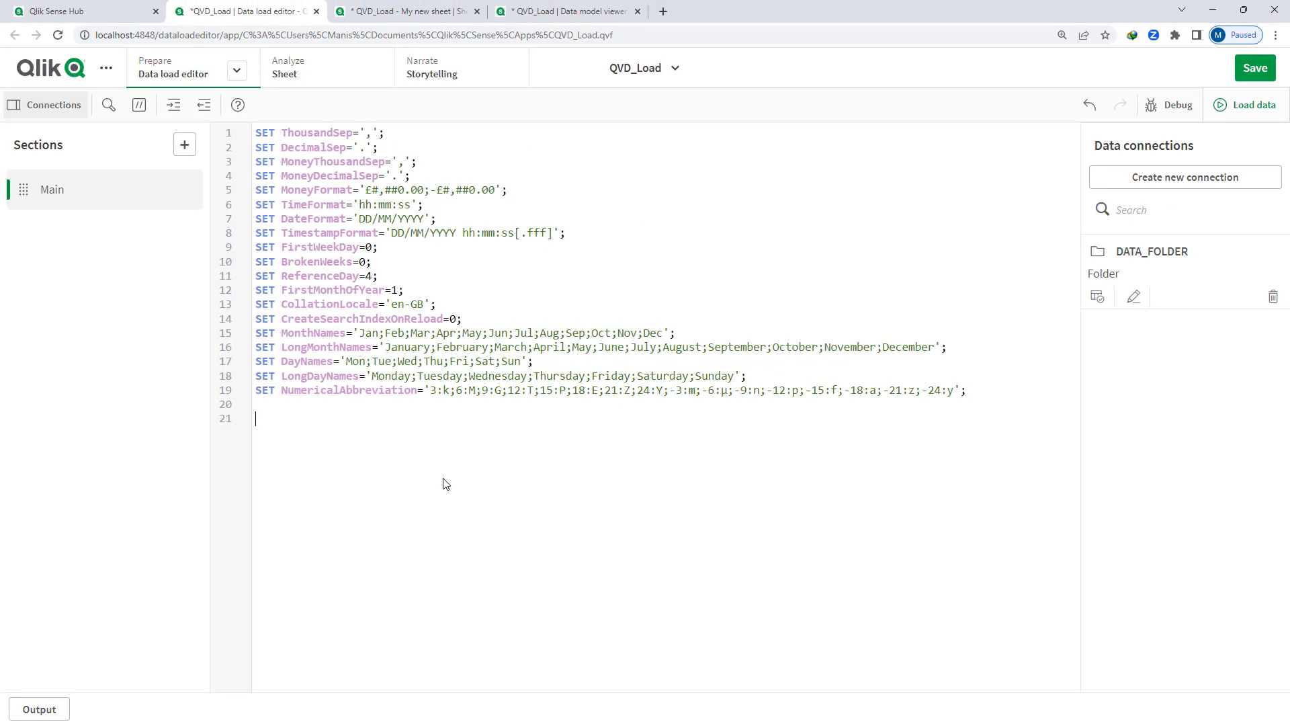
Insert the generated LOAD script for SalesOrders_NEW.qvd from the DATA_FOLDER connection.
{"action": "left_click", "coordinate": [1097, 298]}
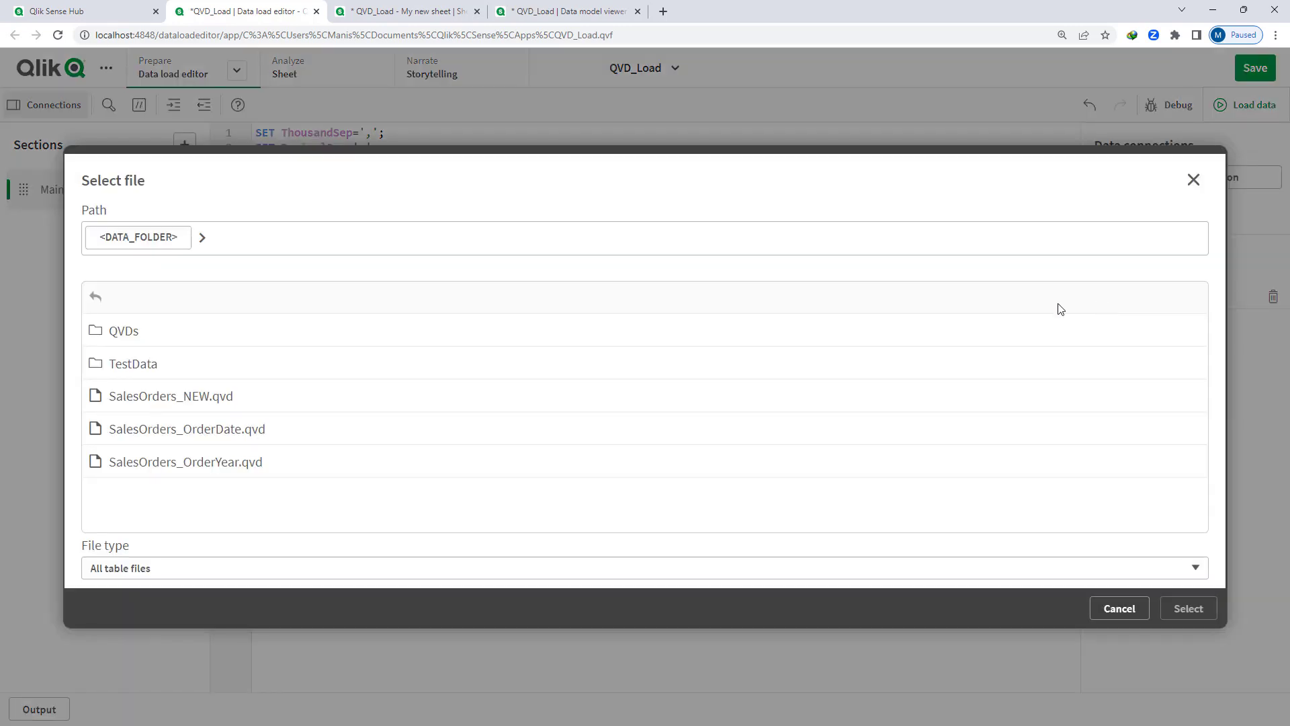
{"action": "left_click", "coordinate": [207, 408]}
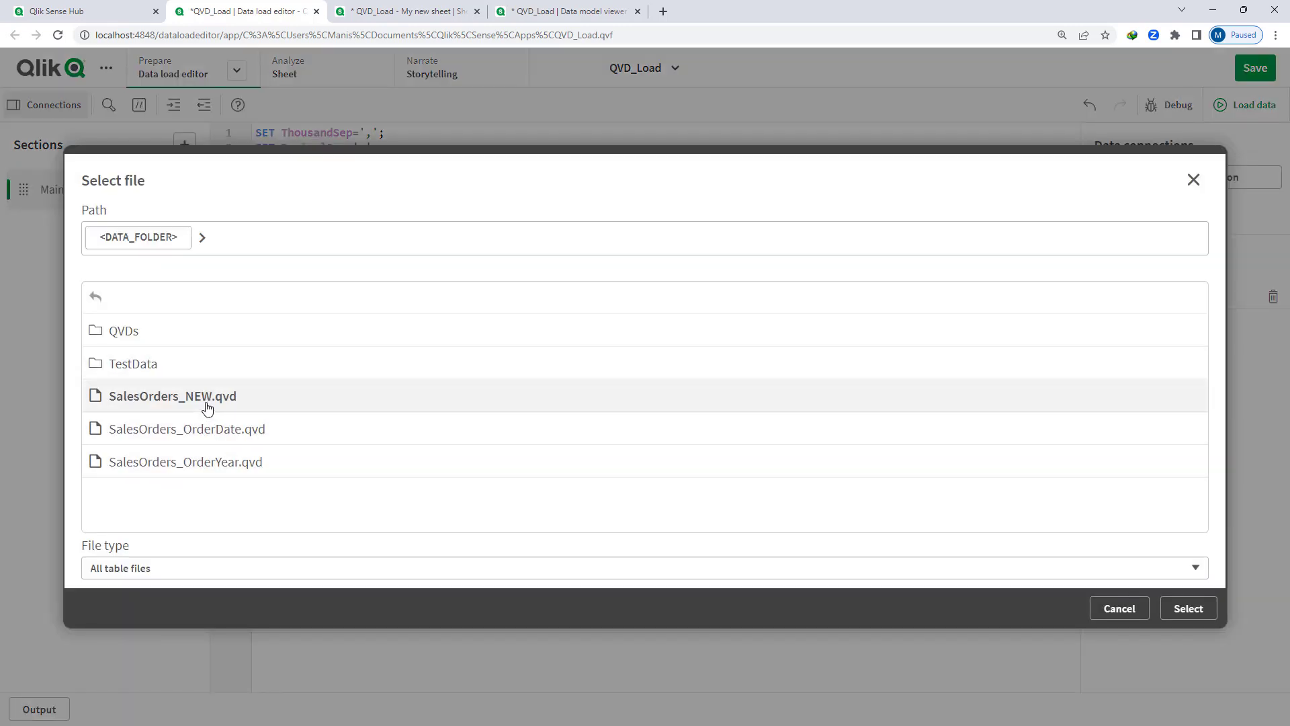
{"action": "left_click", "coordinate": [1179, 611]}
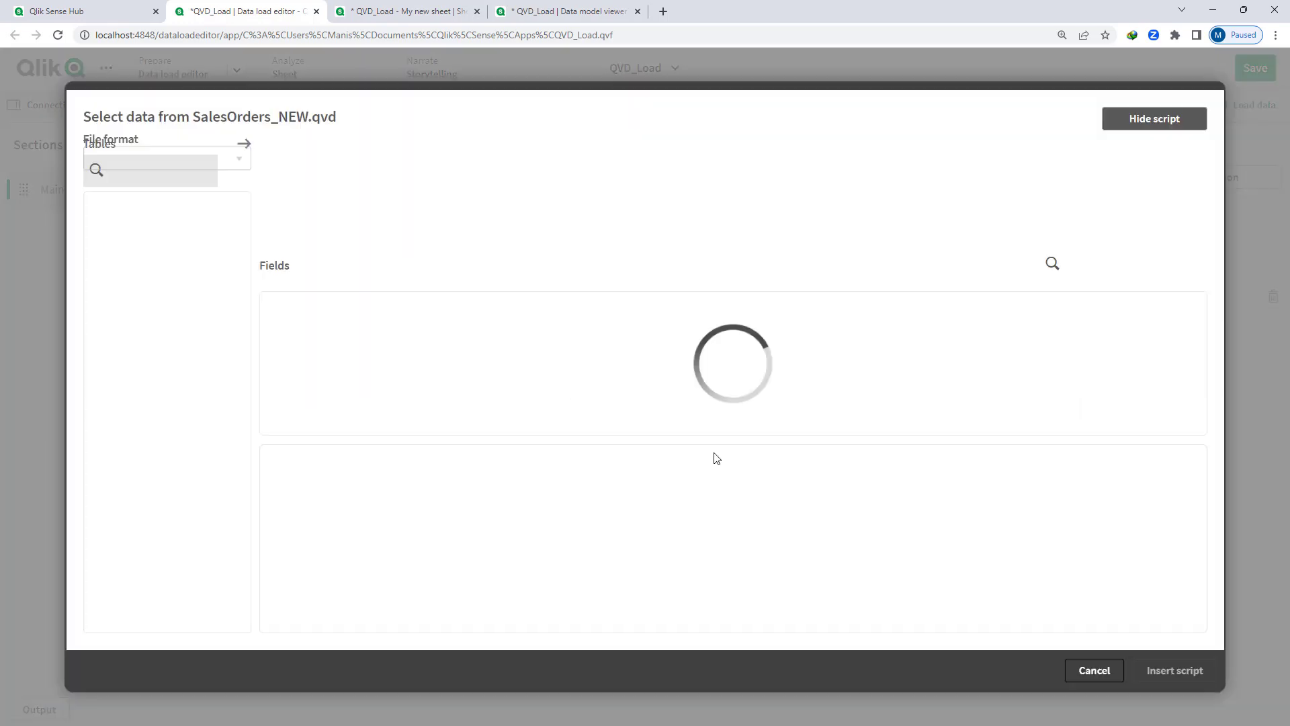
{"action": "left_click", "coordinate": [1172, 671]}
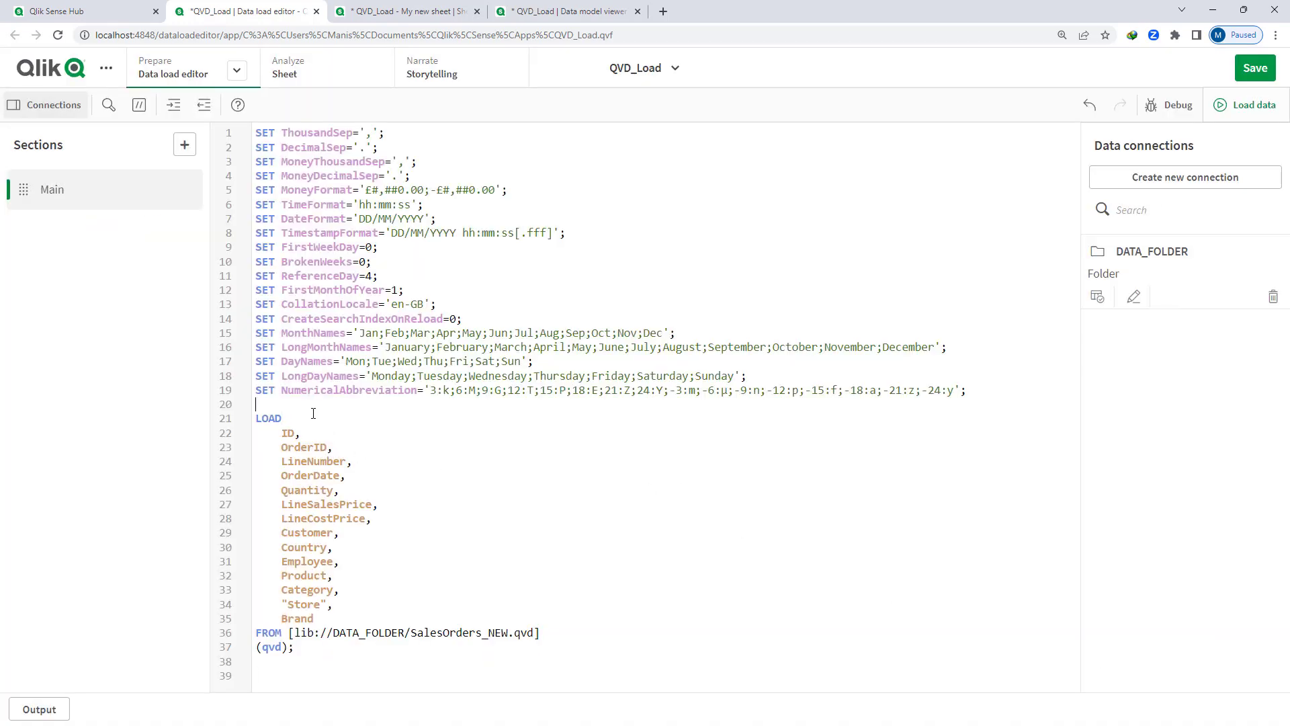
Label the load 'SalesOrders:' on a new line above LOAD and start the data reload.
{"action": "key", "text": "Return"}
{"action": "type", "text": "SalesOrders:"}
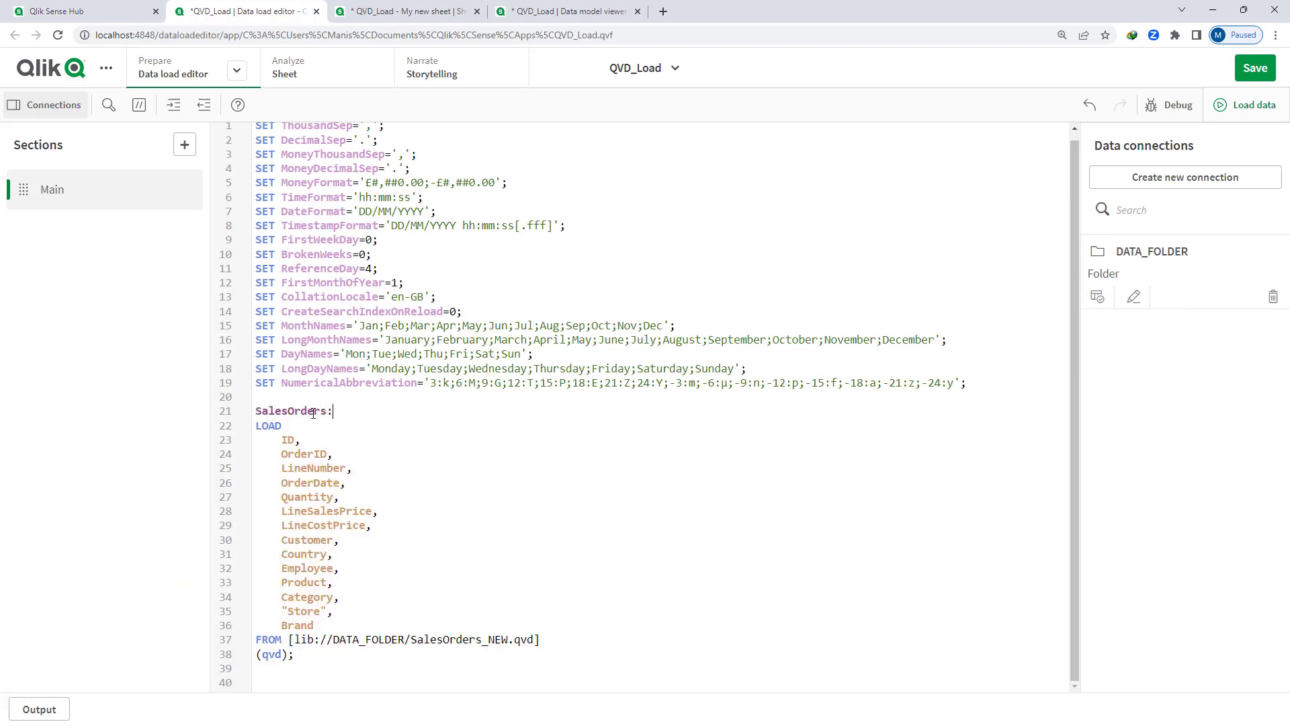
{"action": "left_click", "coordinate": [1245, 105]}
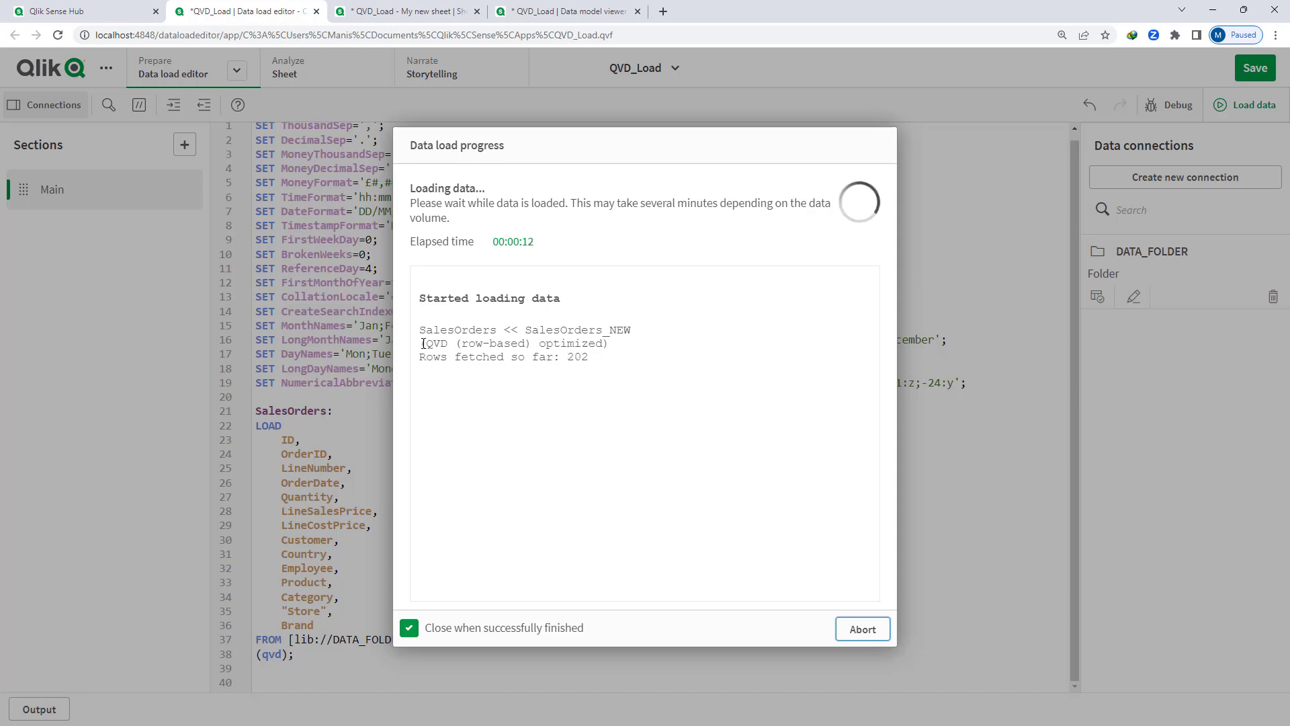
Highlight the '(QVD (row-based) optimized)' note in the running reload log.
{"action": "left_click_drag", "start_coordinate": [422, 344], "coordinate": [612, 343]}
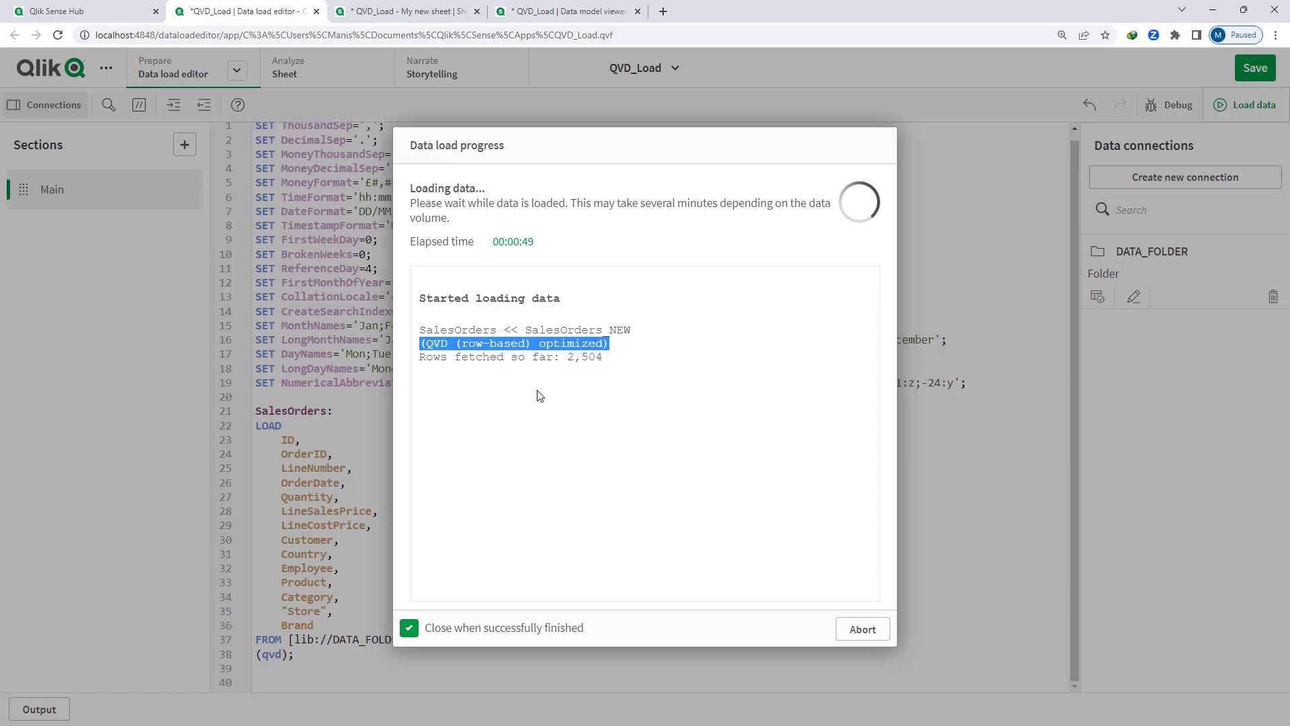
Keep the progress window open until the optimized load finishes in 3:29, then close it.
{"action": "left_click", "coordinate": [408, 627]}
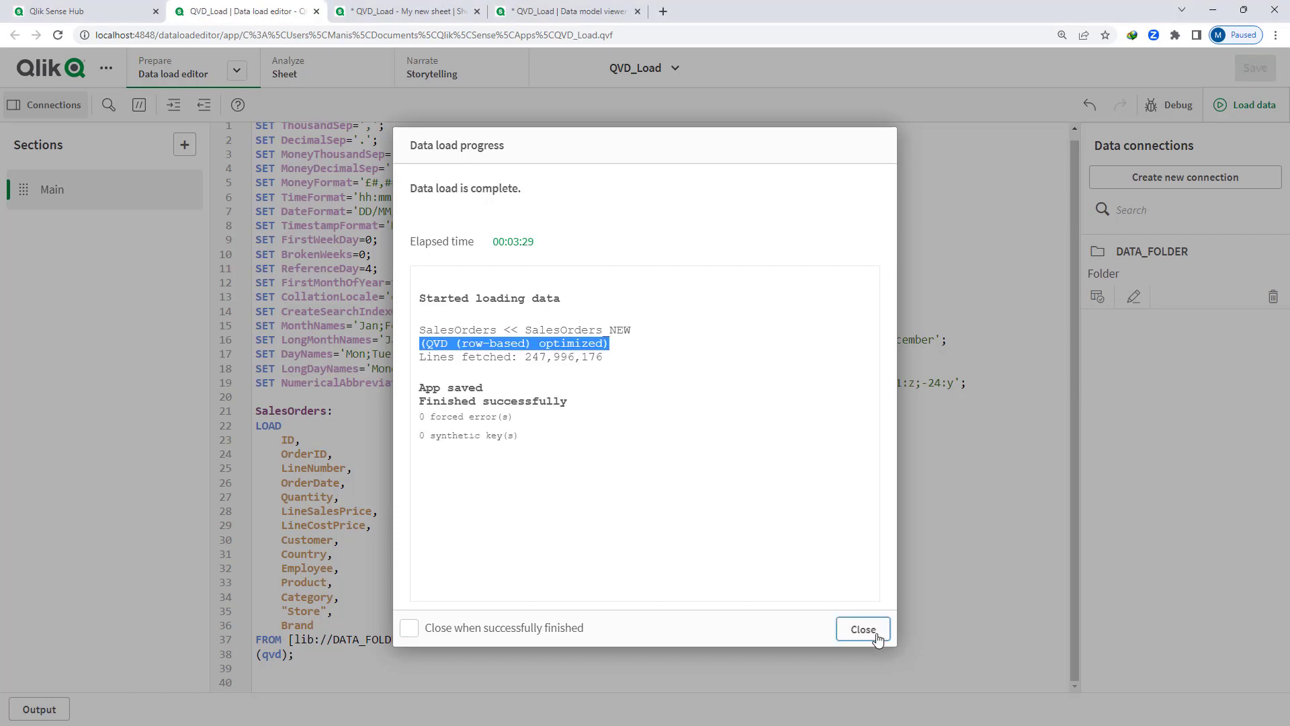
{"action": "left_click", "coordinate": [863, 629]}
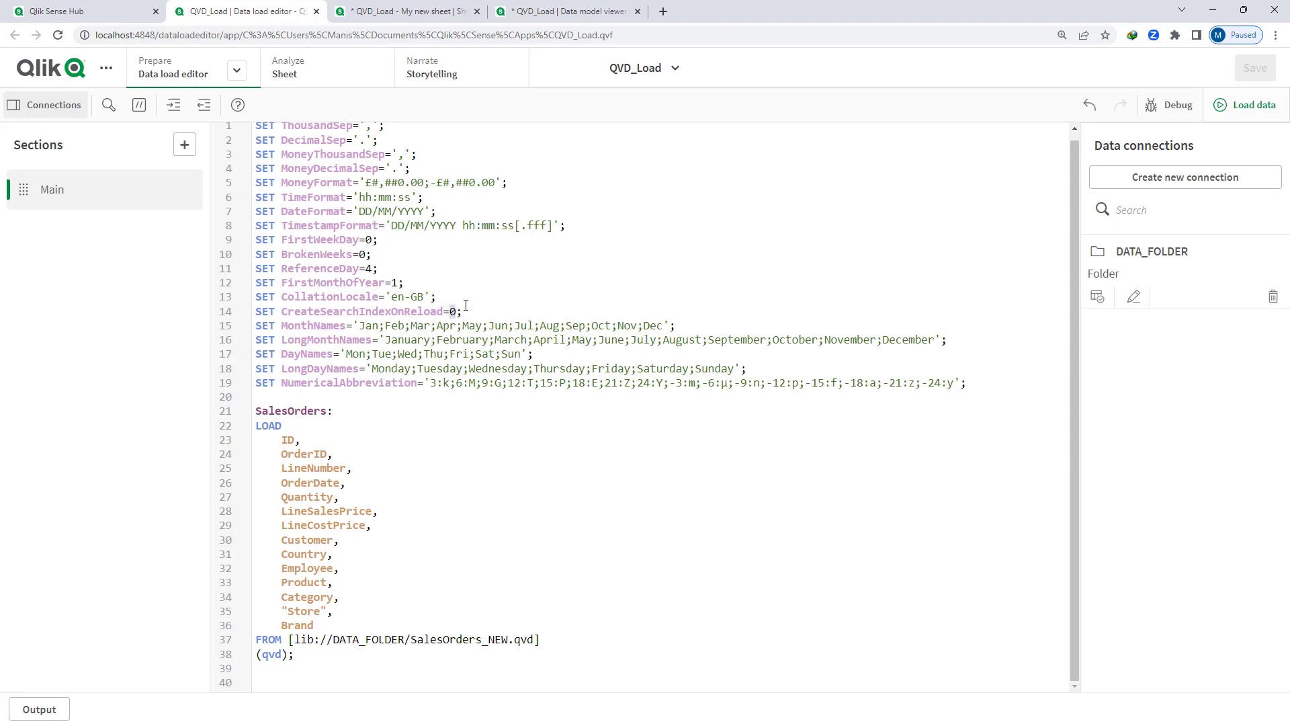
Append 'Where 1=1' just before the semicolon ending the SalesOrders load statement.
{"action": "key", "text": "Down"}
{"action": "key", "text": "Down"}
{"action": "key", "text": "Down"}
{"action": "key", "text": "Down"}
{"action": "key", "text": "Down"}
{"action": "key", "text": "Down"}
{"action": "key", "text": "Down"}
{"action": "key", "text": "Down"}
{"action": "key", "text": "Down"}
{"action": "key", "text": "Down"}
{"action": "key", "text": "Down"}
{"action": "key", "text": "Down"}
{"action": "key", "text": "Down"}
{"action": "key", "text": "Down"}
{"action": "key", "text": "Down"}
{"action": "key", "text": "Down"}
{"action": "key", "text": "shift+Up"}
{"action": "key", "text": "shift+Up"}
{"action": "key", "text": "shift+Up"}
{"action": "key", "text": "shift+Up"}
{"action": "key", "text": "shift+Up"}
{"action": "key", "text": "shift+Up"}
{"action": "key", "text": "shift+Up"}
{"action": "key", "text": "shift+Up"}
{"action": "key", "text": "shift+Up"}
{"action": "key", "text": "shift+Up"}
{"action": "key", "text": "shift+Up"}
{"action": "key", "text": "shift+Up"}
{"action": "key", "text": "shift+Up"}
{"action": "key", "text": "shift+Up"}
{"action": "key", "text": "shift+Up"}
{"action": "key", "text": "shift+Up"}
{"action": "key", "text": "shift+Up"}
{"action": "key", "text": "shift+Up"}
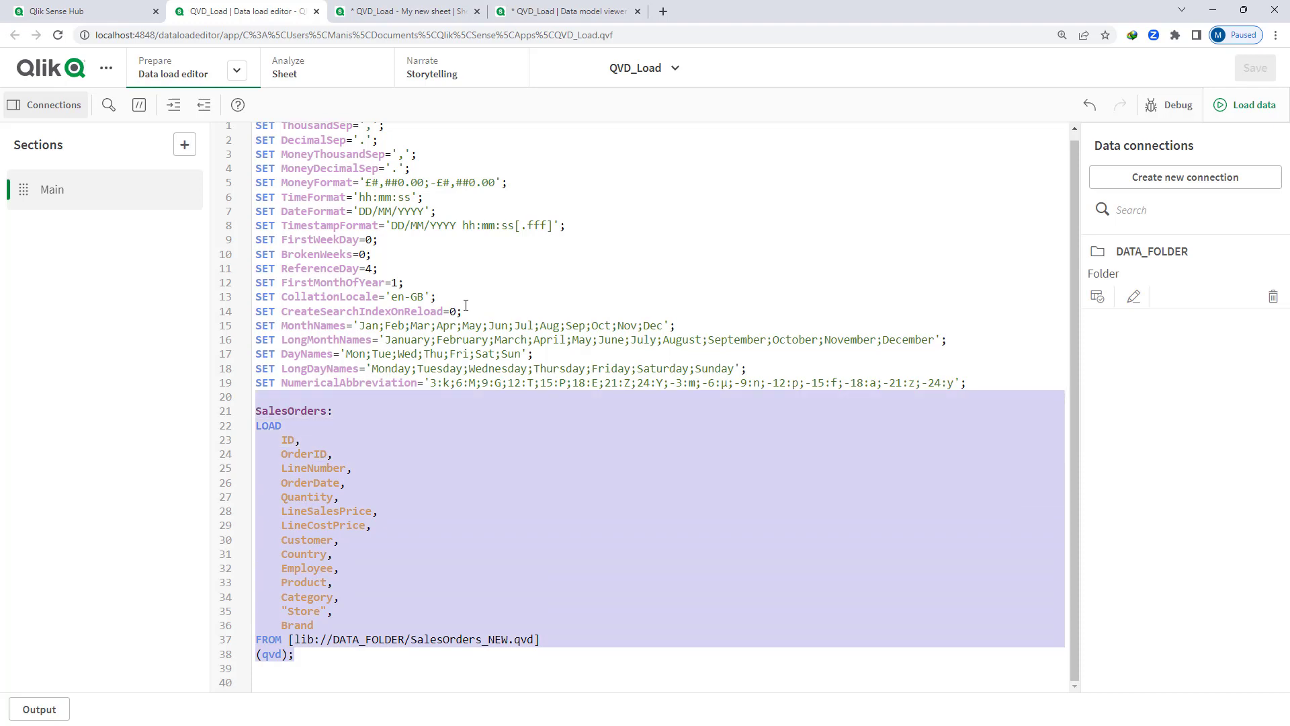
{"action": "key", "text": "shift+Down"}
{"action": "key", "text": "shift+Down"}
{"action": "key", "text": "shift+Down"}
{"action": "key", "text": "shift+Down"}
{"action": "key", "text": "shift+Down"}
{"action": "key", "text": "shift+Down"}
{"action": "key", "text": "shift+Down"}
{"action": "key", "text": "shift+Down"}
{"action": "key", "text": "shift+Down"}
{"action": "key", "text": "shift+Down"}
{"action": "key", "text": "shift+Down"}
{"action": "key", "text": "shift+Down"}
{"action": "key", "text": "shift+Down"}
{"action": "key", "text": "shift+Down"}
{"action": "key", "text": "shift+Down"}
{"action": "key", "text": "shift+Down"}
{"action": "key", "text": "shift+Down"}
{"action": "key", "text": "shift+Down"}
{"action": "key", "text": "Left"}
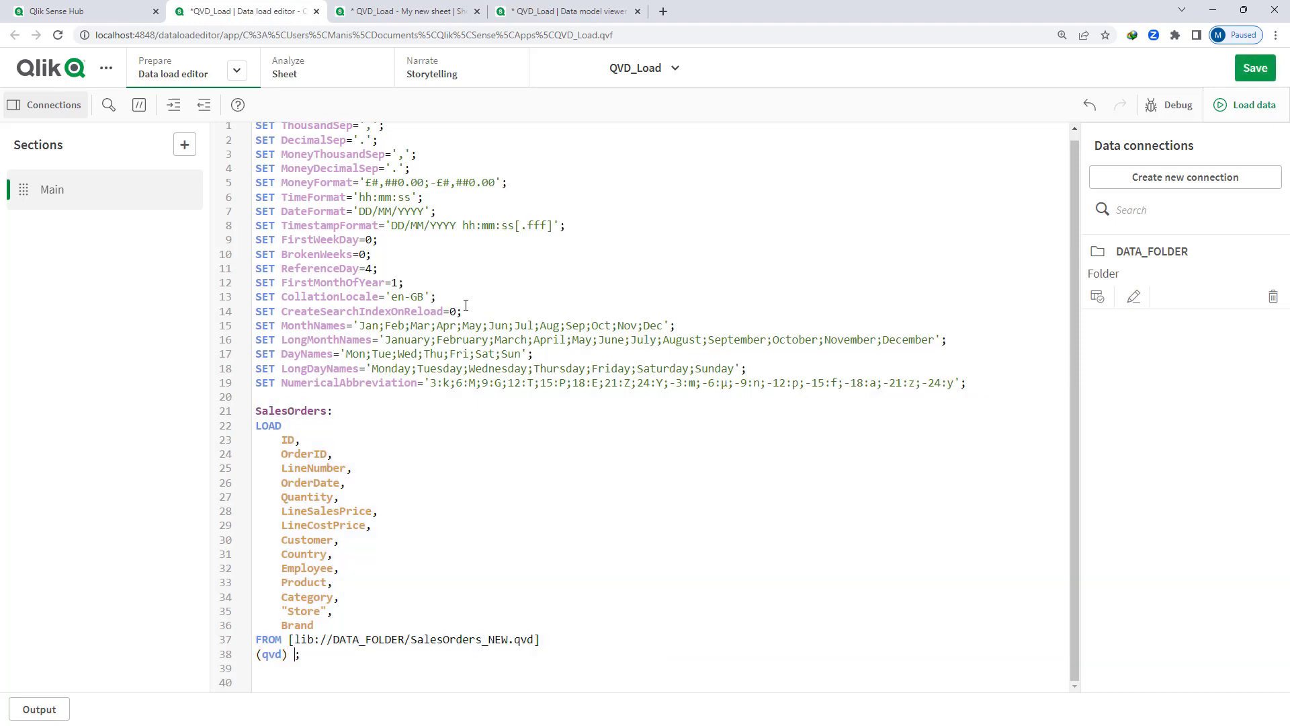
{"action": "type", "text": "Where 1=1"}
Reload with the Where 1=1 clause, highlight the row count, and close the finished log.
{"action": "left_click", "coordinate": [1233, 119]}
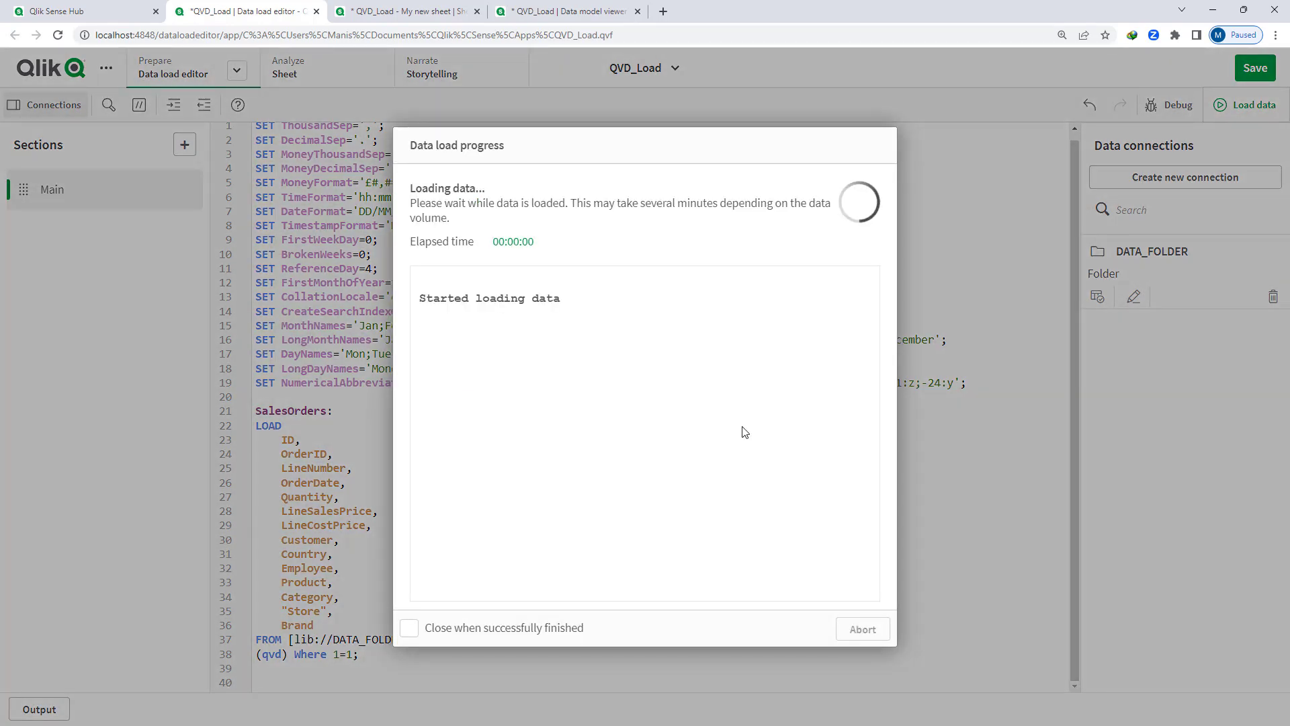
{"action": "left_click_drag", "start_coordinate": [420, 342], "coordinate": [616, 345]}
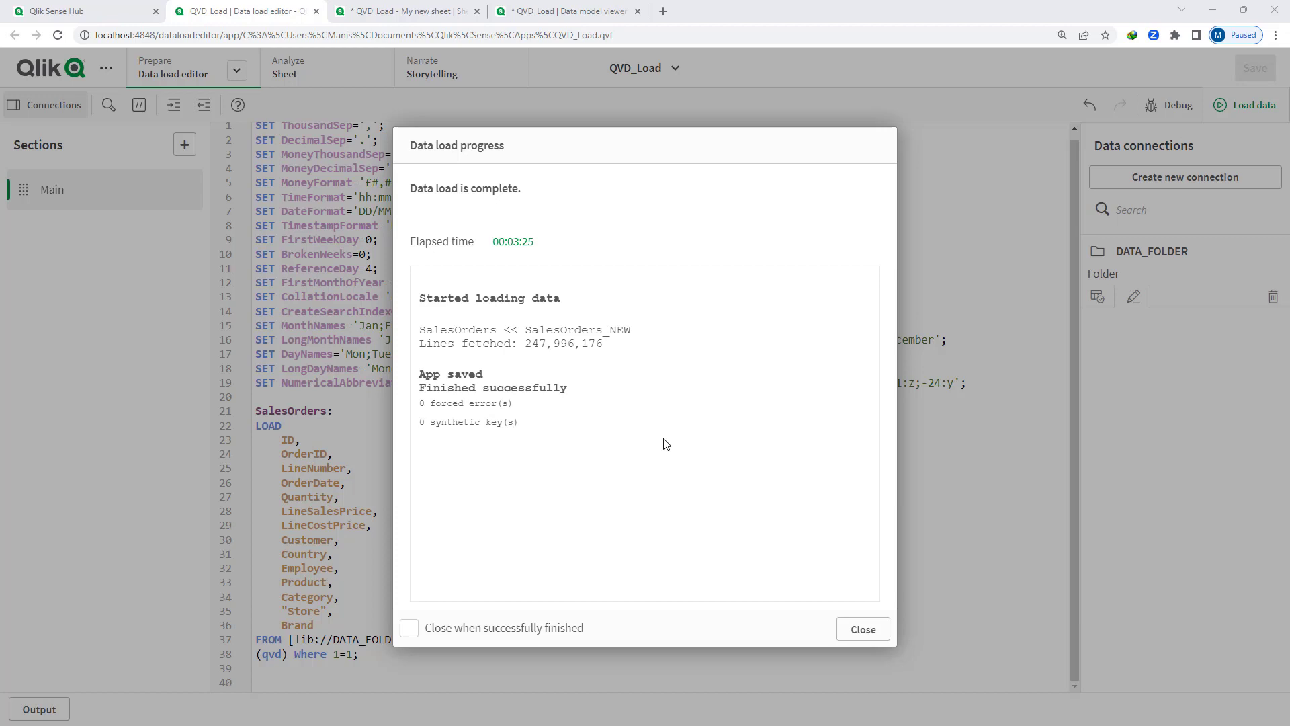
{"action": "left_click", "coordinate": [863, 629]}
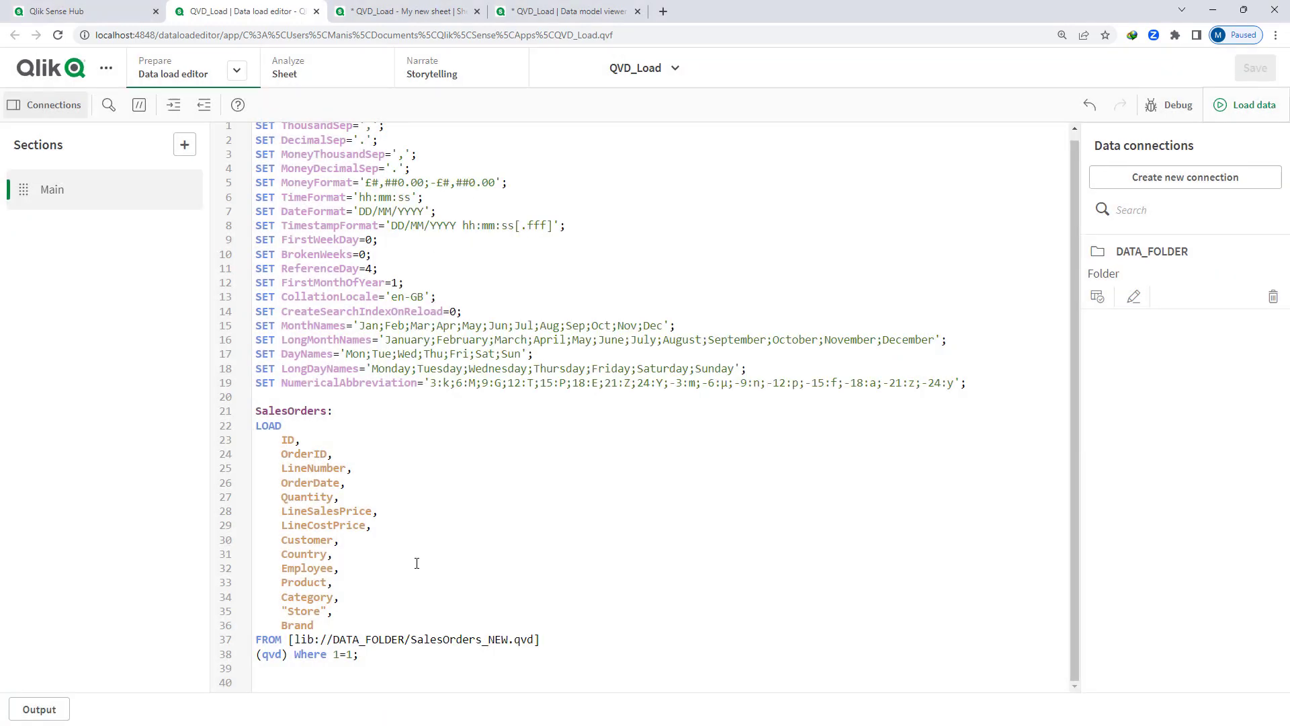
Delete the SalesOrders_NEW.qvd LOAD statement, keeping the 'SalesOrders:' label.
{"action": "double_click", "coordinate": [434, 641]}
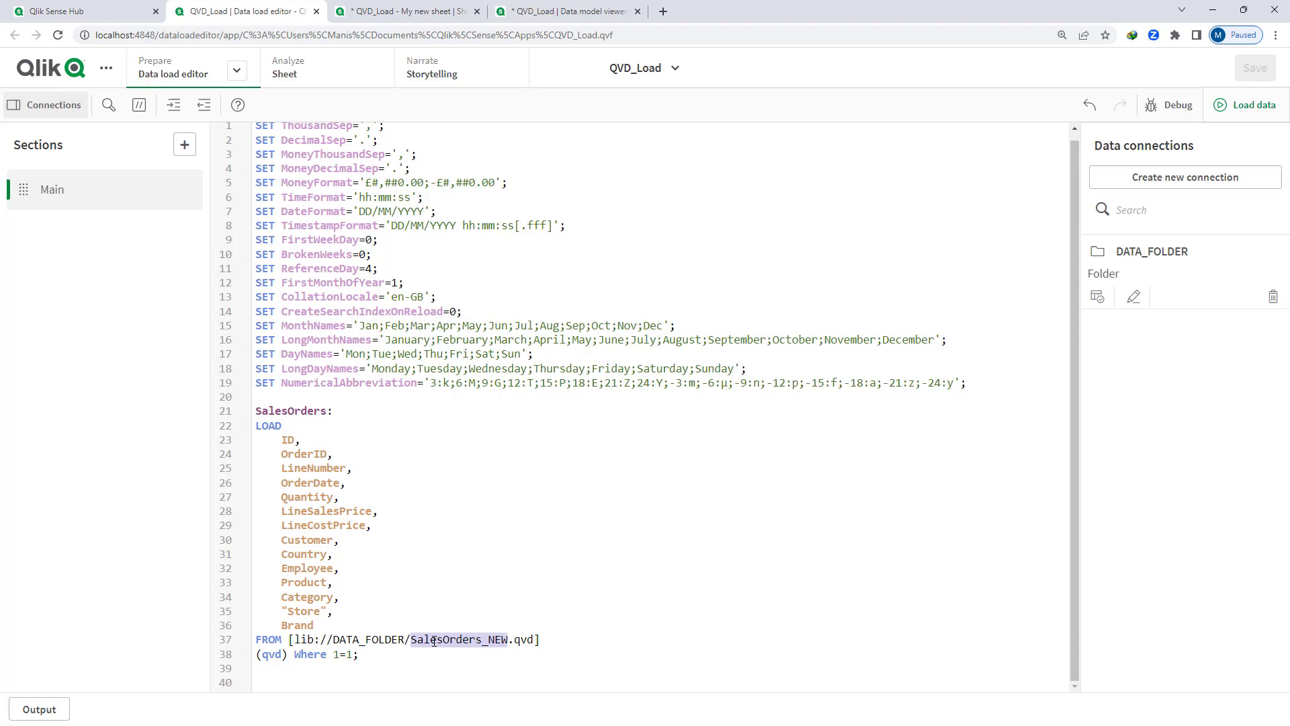
{"action": "key", "text": "Down"}
{"action": "key", "text": "shift+Up"}
{"action": "key", "text": "shift+Up"}
{"action": "key", "text": "shift+Up"}
{"action": "key", "text": "shift+Up"}
{"action": "key", "text": "shift+Up"}
{"action": "key", "text": "shift+Up"}
{"action": "key", "text": "shift+Up"}
{"action": "key", "text": "shift+Up"}
{"action": "key", "text": "shift+Up"}
{"action": "key", "text": "shift+Up"}
{"action": "key", "text": "shift+Up"}
{"action": "key", "text": "shift+Up"}
{"action": "key", "text": "shift+Up"}
{"action": "key", "text": "shift+Up"}
{"action": "key", "text": "shift+Up"}
{"action": "key", "text": "shift+Up"}
{"action": "key", "text": "shift+Up"}
{"action": "key", "text": "shift+Home"}
{"action": "key", "text": "shift+Down"}
{"action": "key", "text": "Delete"}
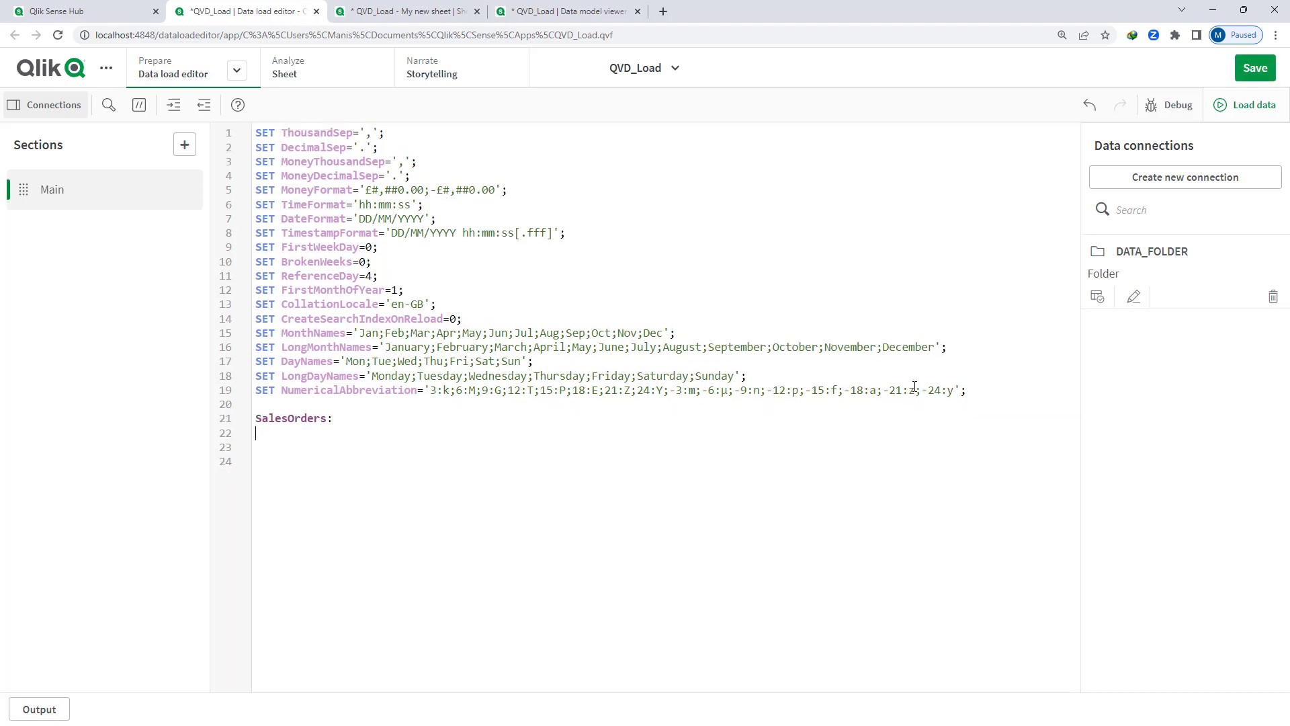
Insert the generated LOAD script for TestData/Orders.qvd under the SalesOrders label.
{"action": "left_click", "coordinate": [1097, 296]}
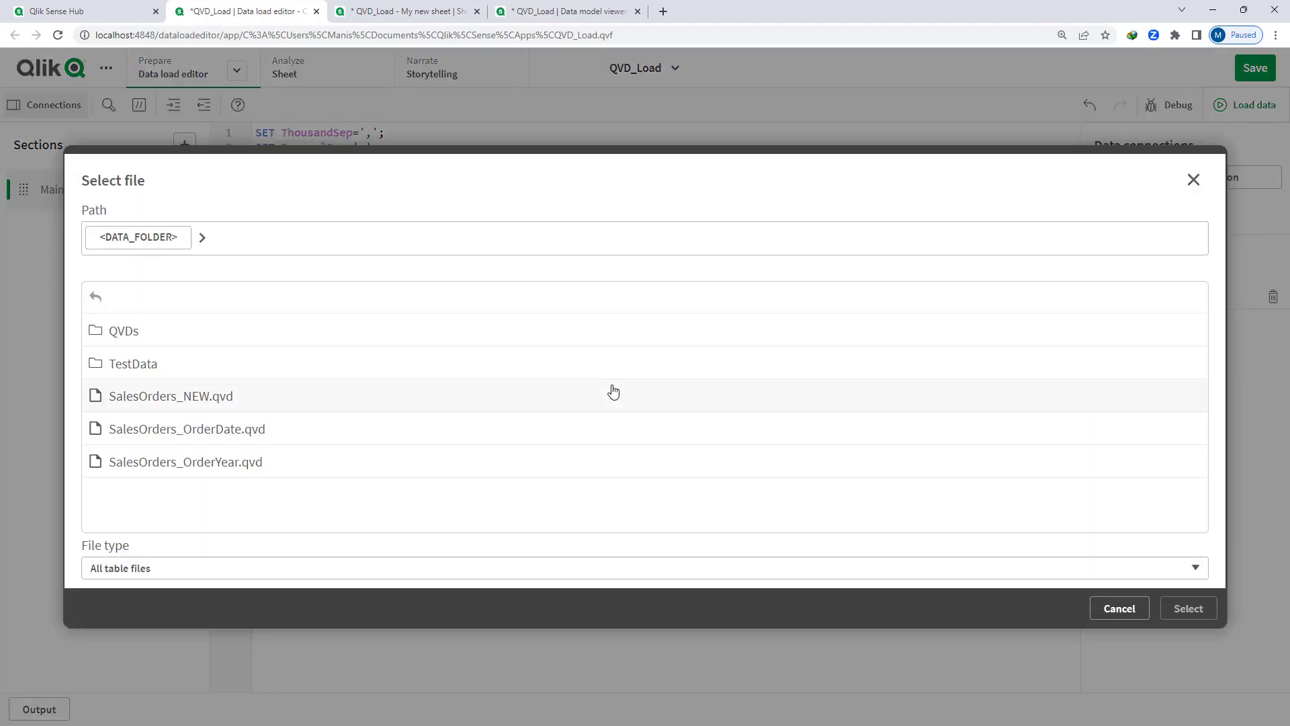
{"action": "left_click", "coordinate": [176, 367]}
{"action": "scroll", "coordinate": [276, 508], "scroll_direction": "down", "scroll_amount": 1}
{"action": "left_click", "coordinate": [125, 419]}
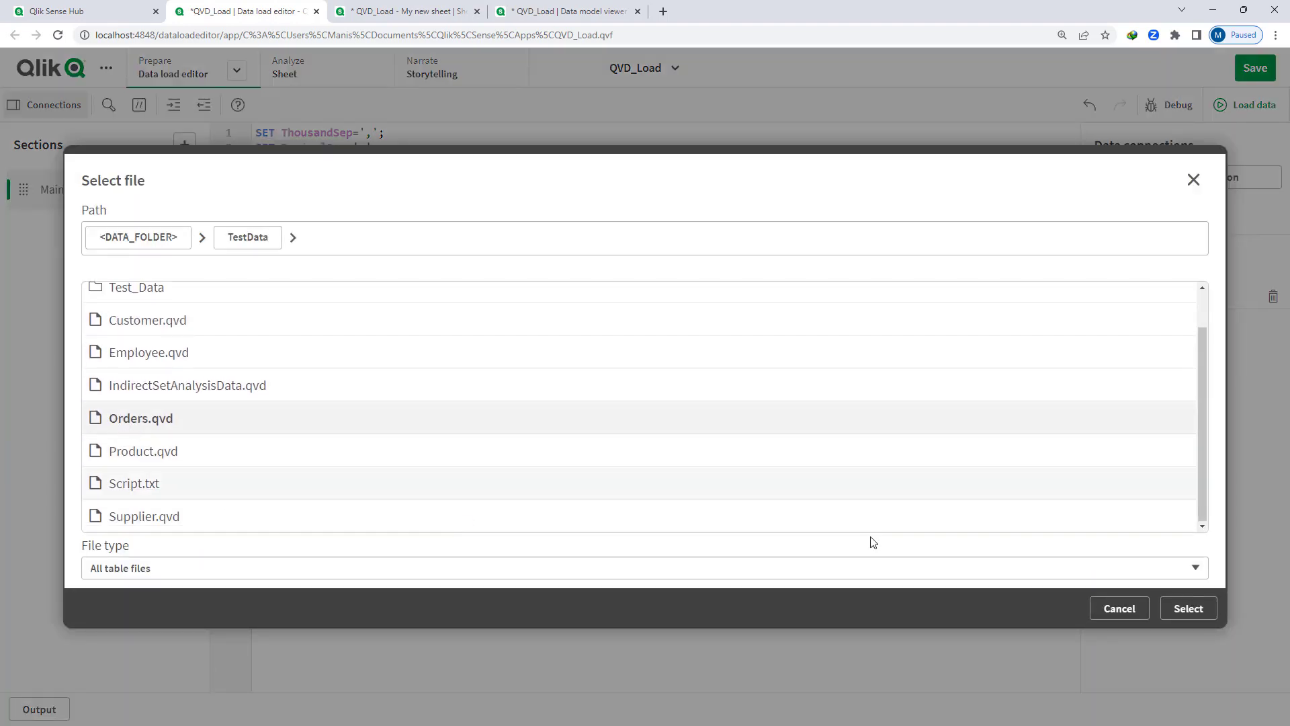
{"action": "left_click", "coordinate": [1177, 608]}
{"action": "scroll", "coordinate": [591, 562], "scroll_direction": "down", "scroll_amount": 3}
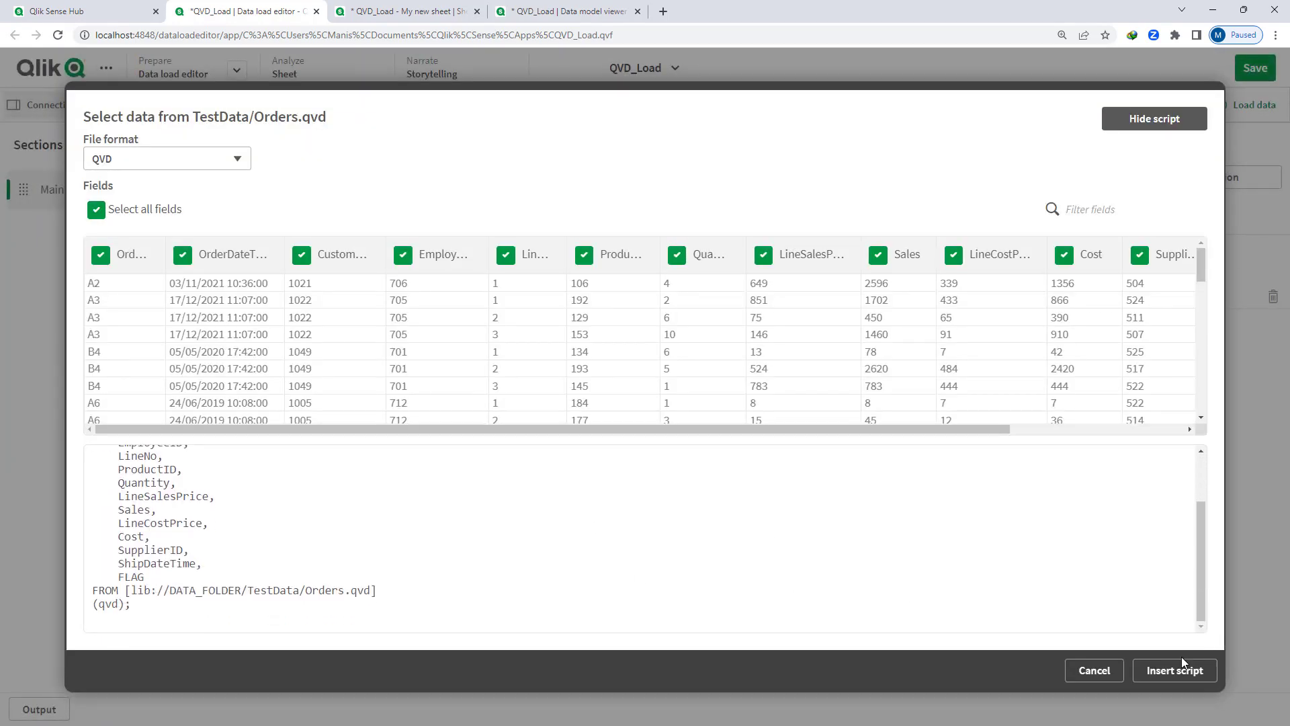
{"action": "left_click", "coordinate": [1179, 666]}
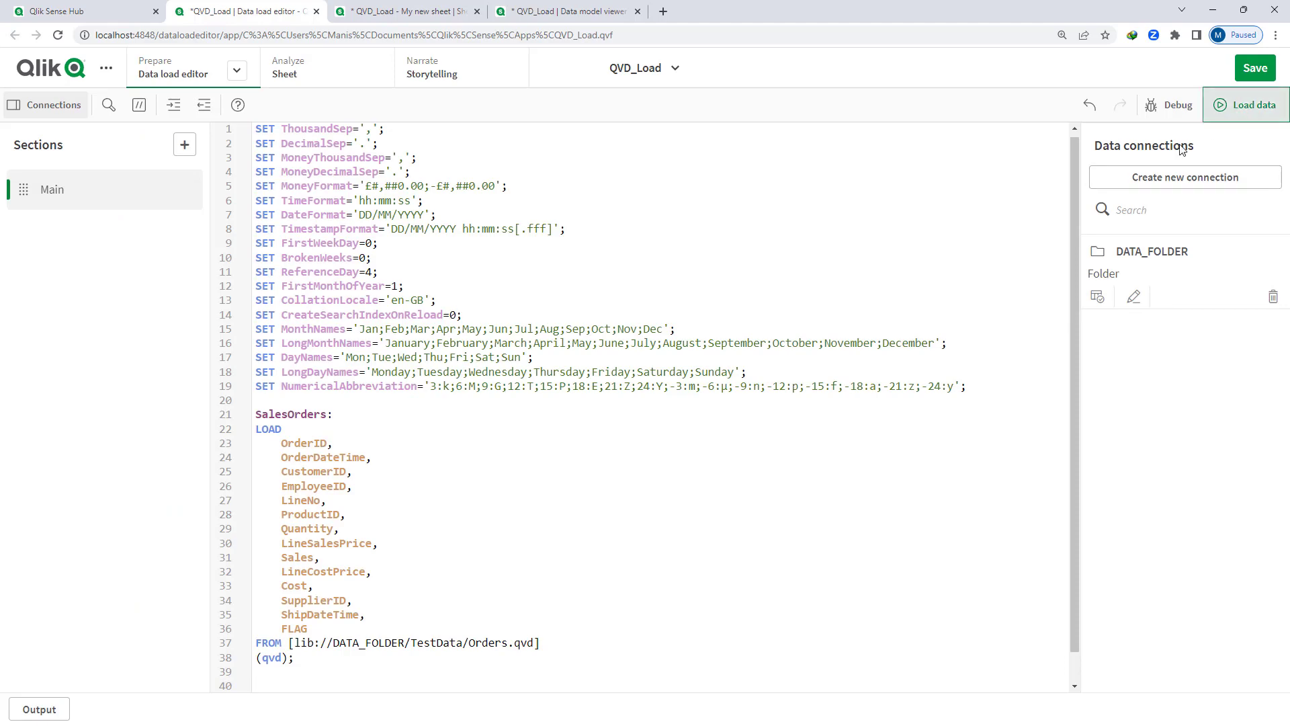
Reload Orders.qvd, highlight the 4,579 lines and optimized note, then indent inside the comment block.
{"action": "left_click", "coordinate": [1246, 105]}
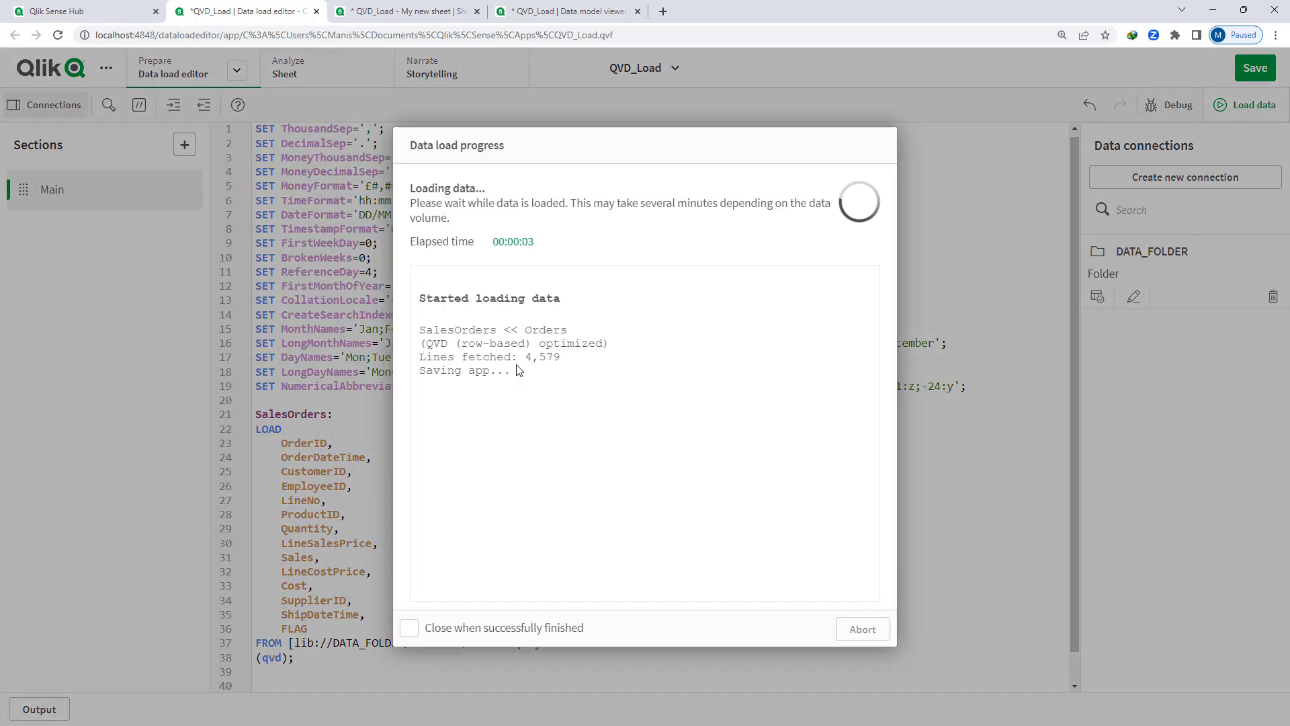
{"action": "left_click_drag", "start_coordinate": [524, 358], "coordinate": [575, 364]}
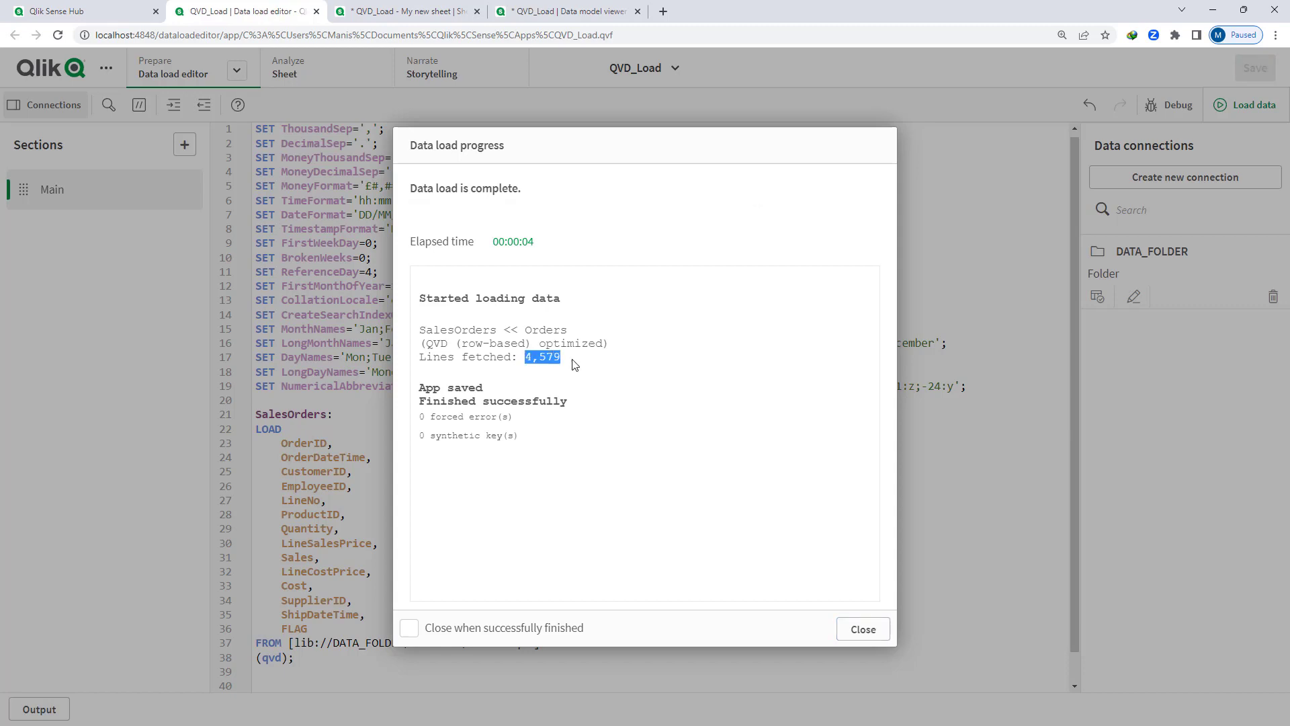
{"action": "left_click", "coordinate": [422, 343]}
{"action": "left_click_drag", "start_coordinate": [422, 343], "coordinate": [608, 344]}
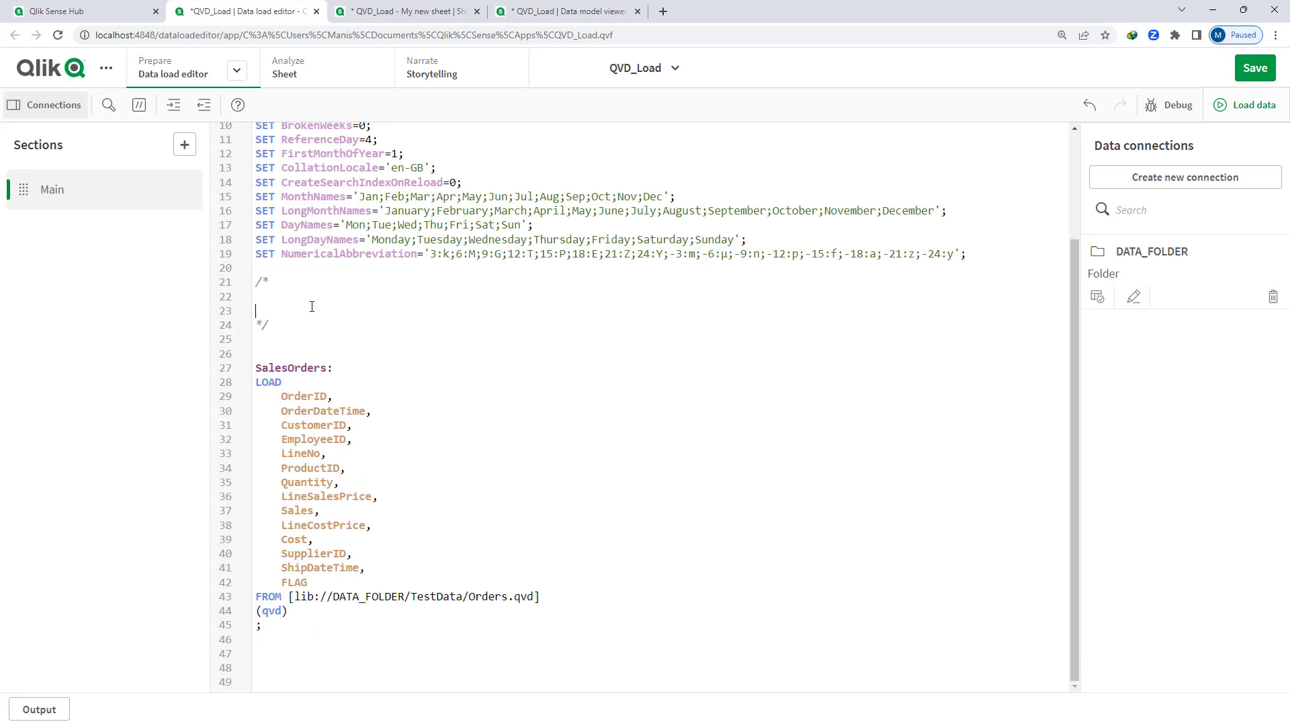
{"action": "key", "text": "Up"}
{"action": "key", "text": "Tab"}
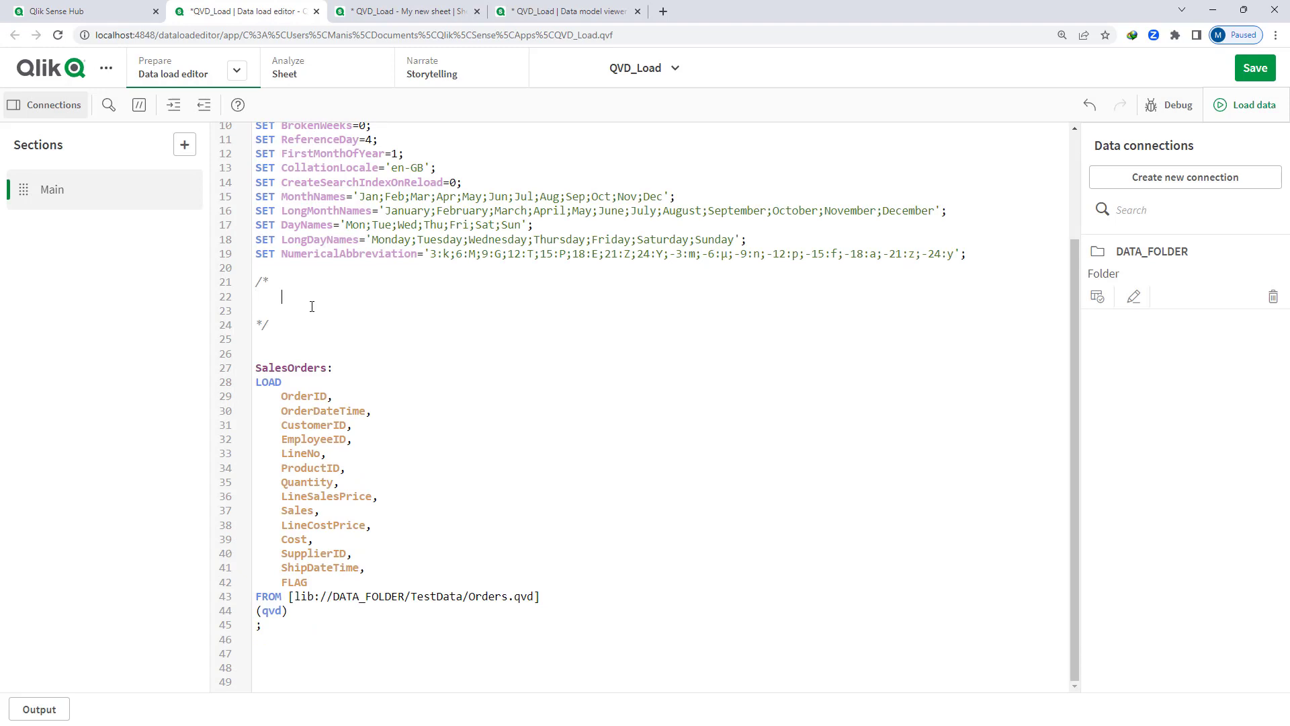